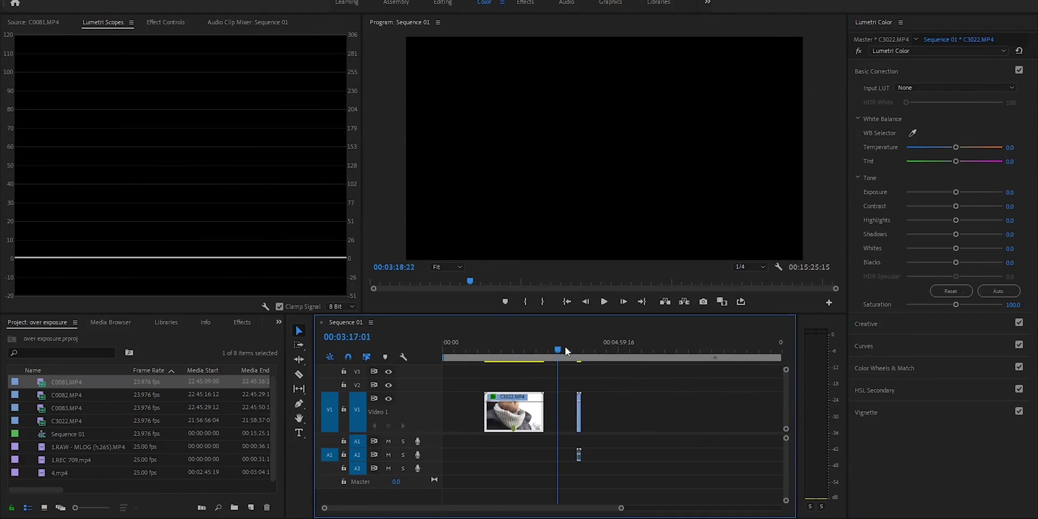
- Select the short overexposed C0081.MP4 clip in the timeline together with its audio and delete it
left_click_drag(571, 350, 581, 350)
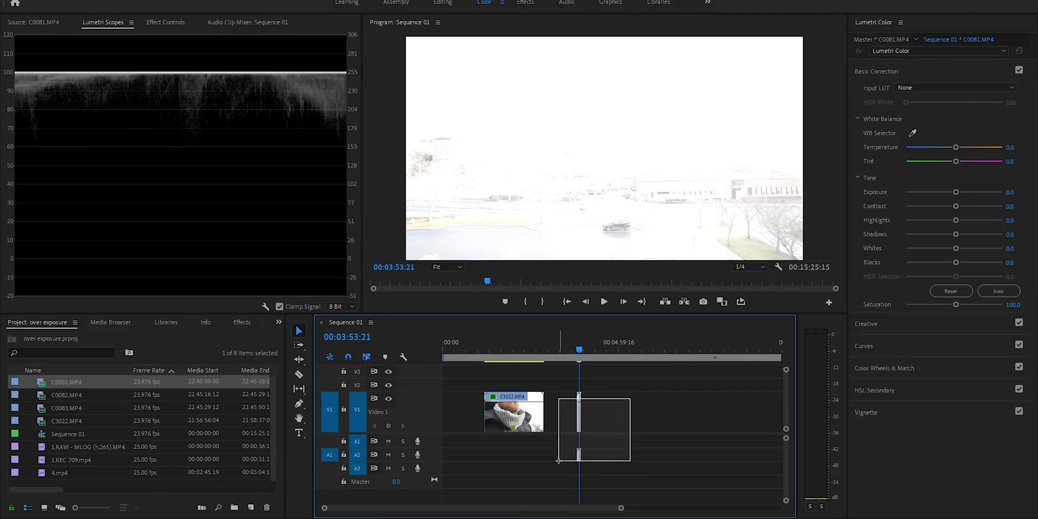
key("Delete")
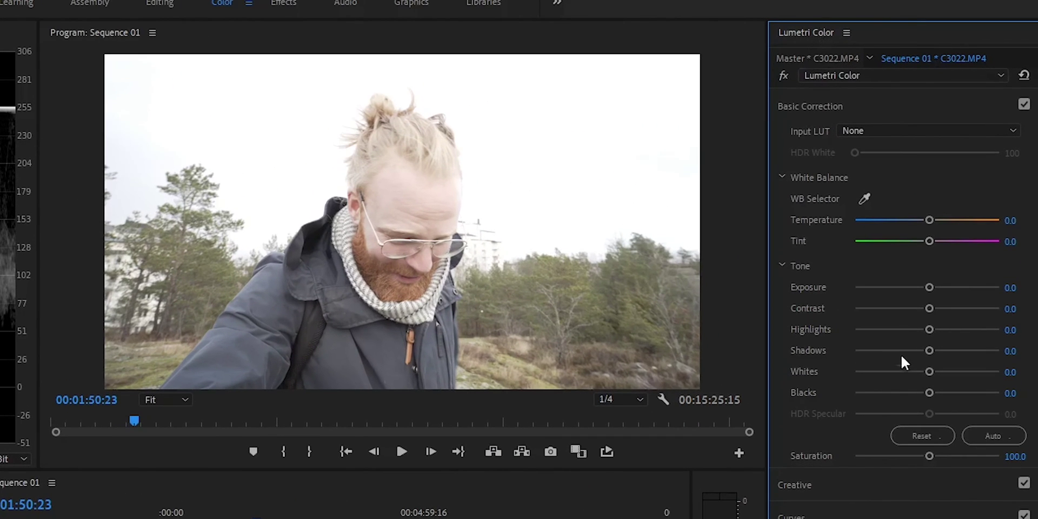
left_click_drag(932, 332, 975, 360)
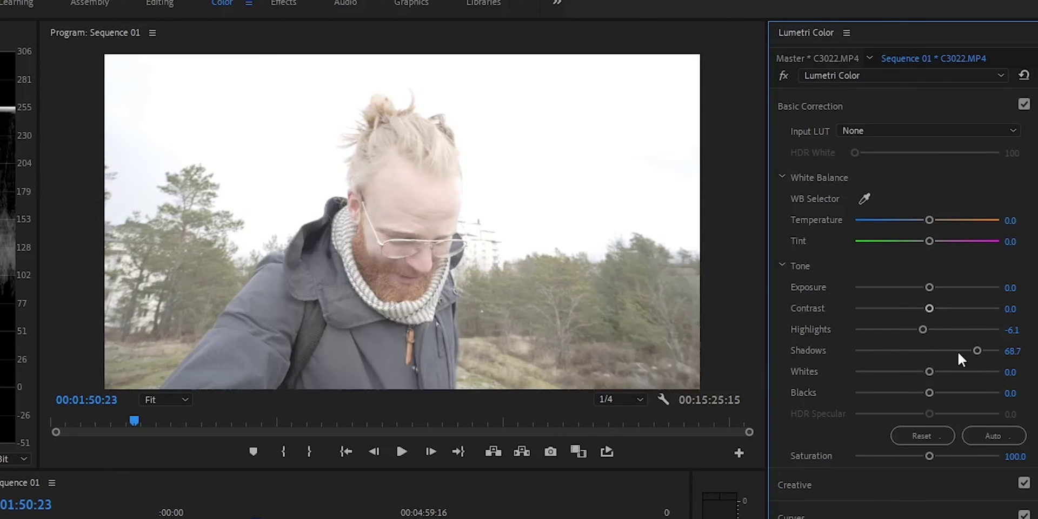
double_click(976, 351)
double_click(924, 329)
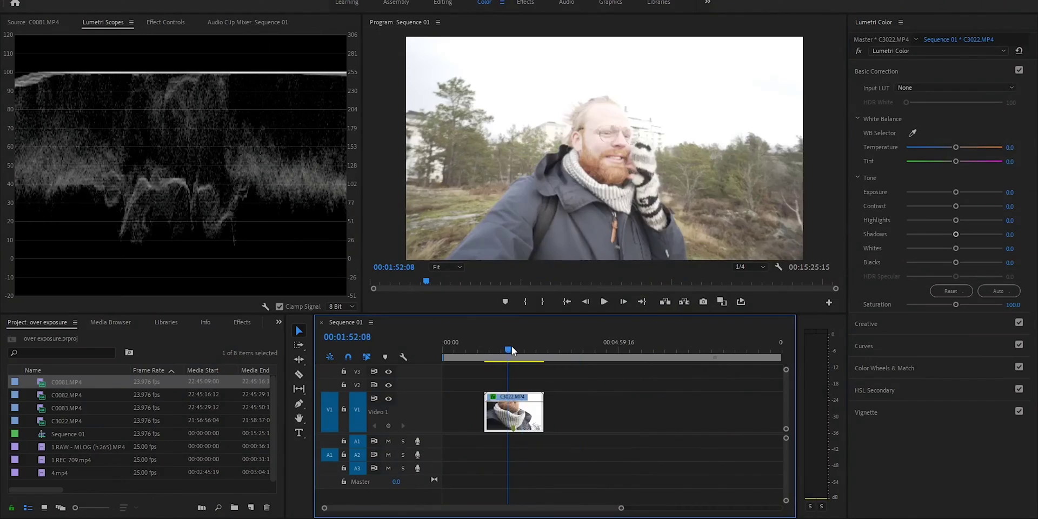
- Set the Highlights of clip C3022.MP4 to -100, judging the grade at the 00:01:55:03 frame
left_click_drag(511, 348, 517, 349)
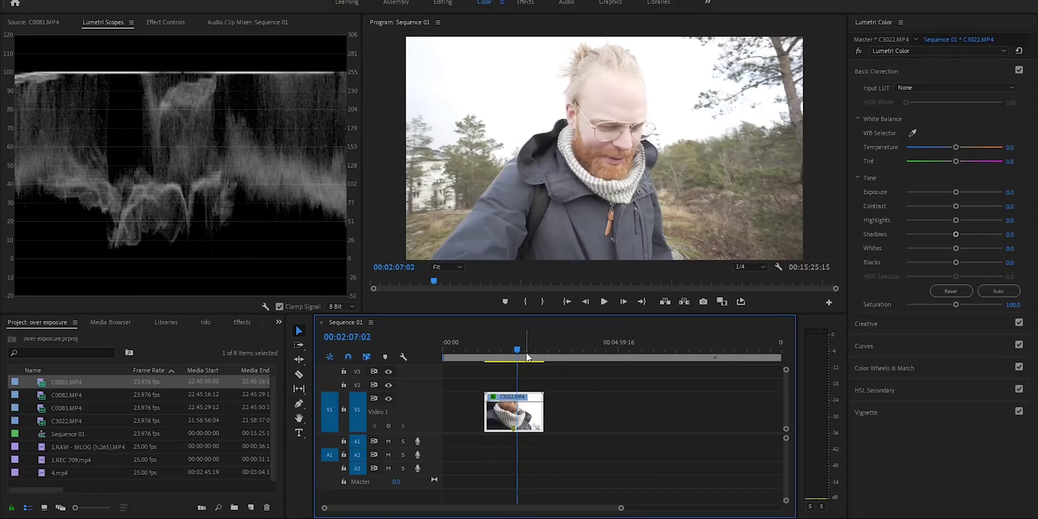
left_click_drag(518, 342, 507, 342)
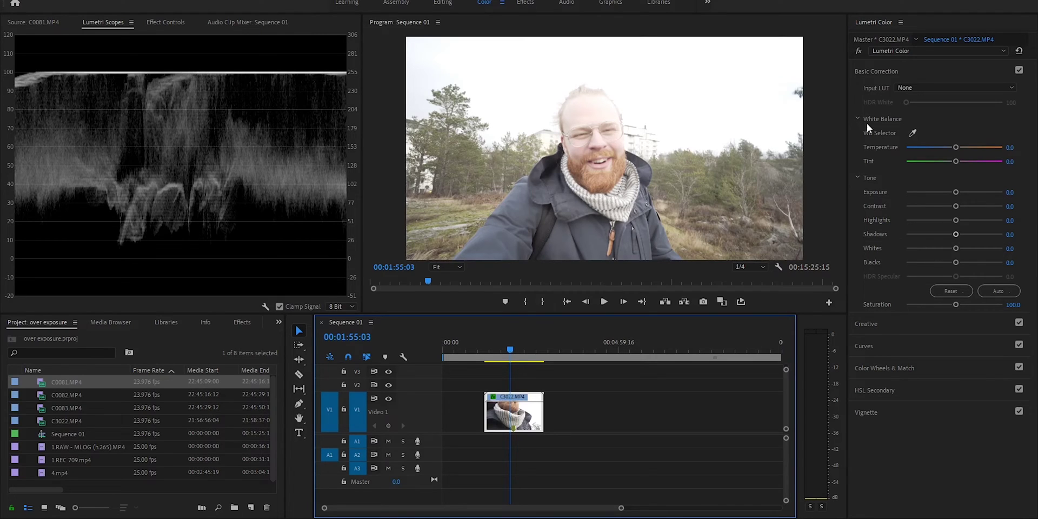
left_click_drag(954, 223, 910, 222)
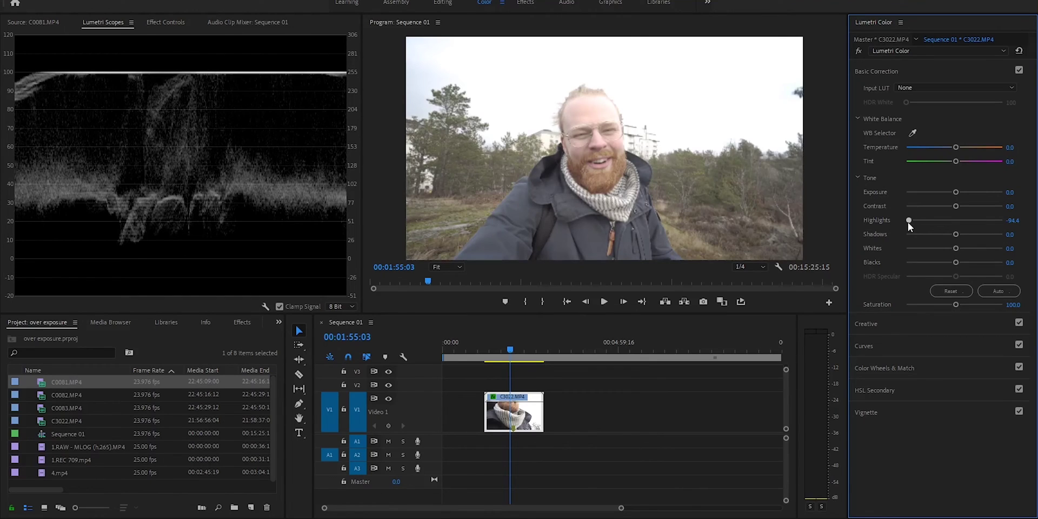
left_click_drag(908, 226, 907, 226)
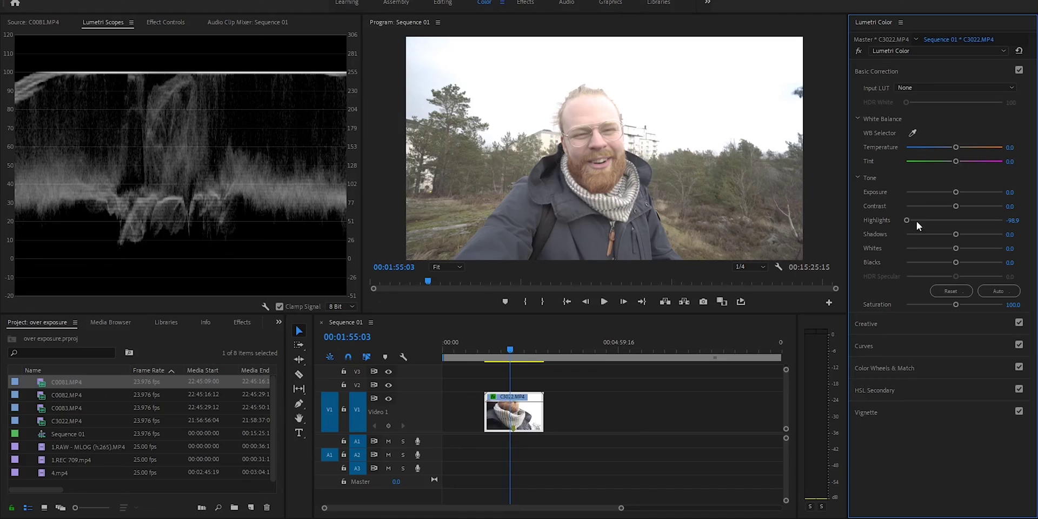
left_click_drag(916, 222, 870, 202)
- Lower the clip's Blacks to about -8.4, trying the -100 extreme on the way
left_click_drag(950, 265, 948, 262)
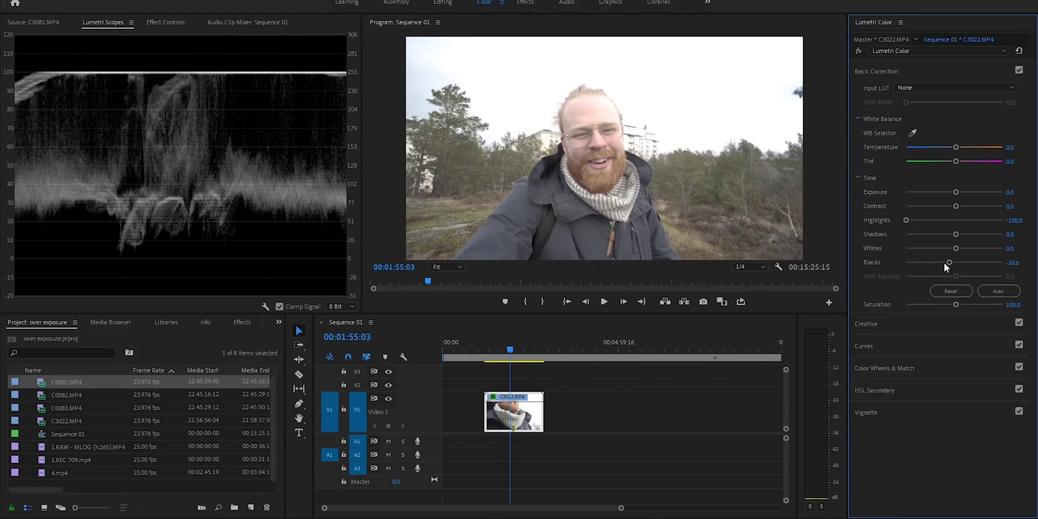
left_click_drag(949, 262, 72, 273)
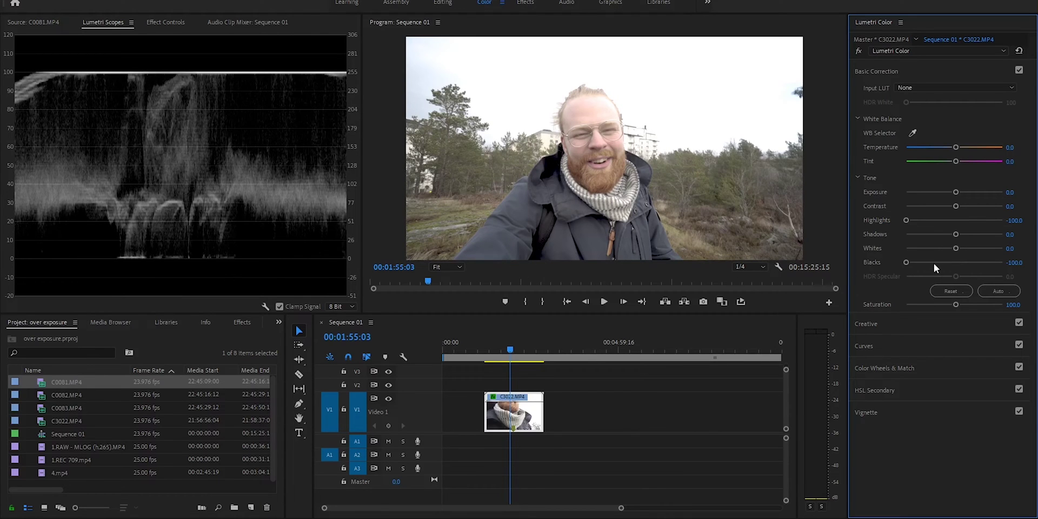
left_click_drag(916, 261, 950, 264)
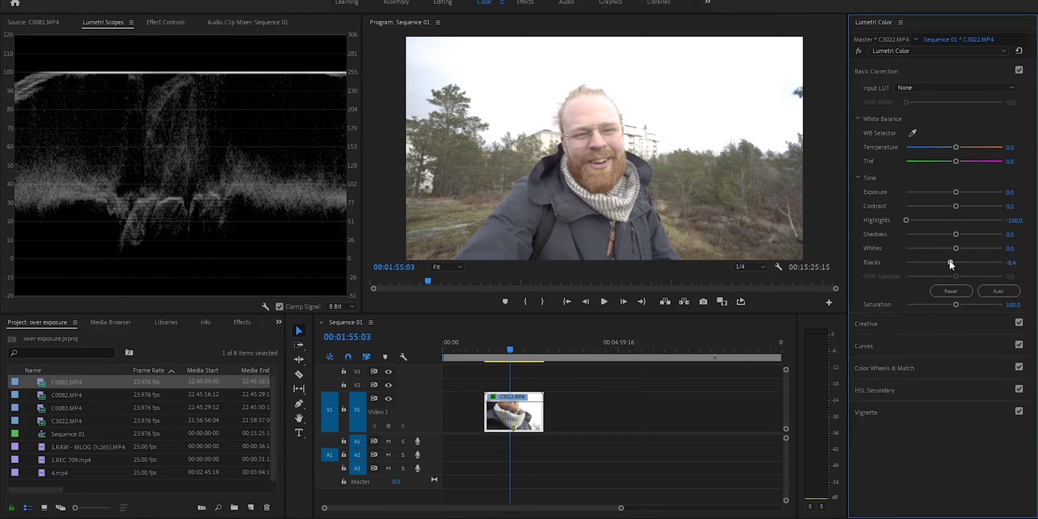
- Try stronger reductions of the clip's Whites, then settle on about -6.1
mouse_move(955, 248)
left_mouse_down()
mouse_move(904, 250)
mouse_move(942, 246)
left_mouse_up()
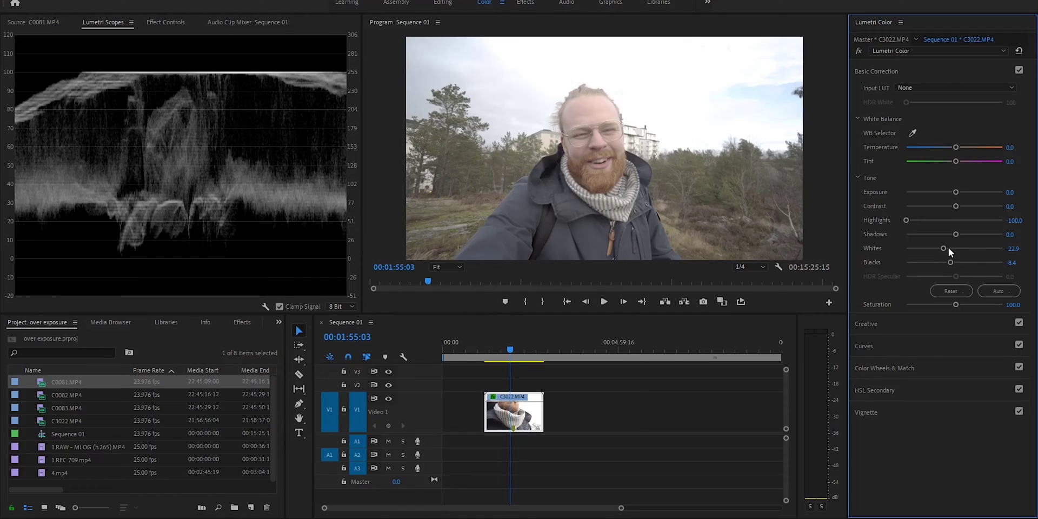
left_click_drag(946, 248, 922, 248)
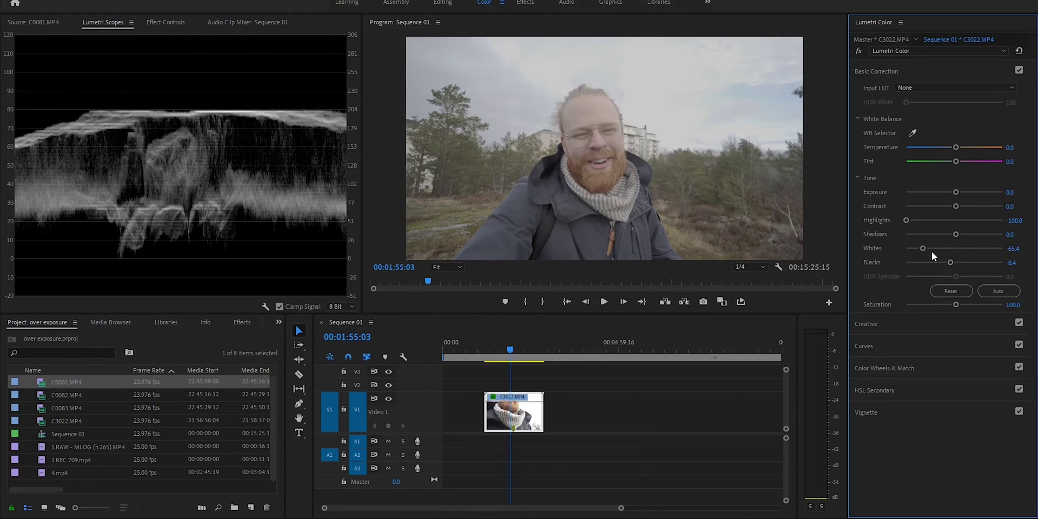
left_click_drag(932, 251, 952, 251)
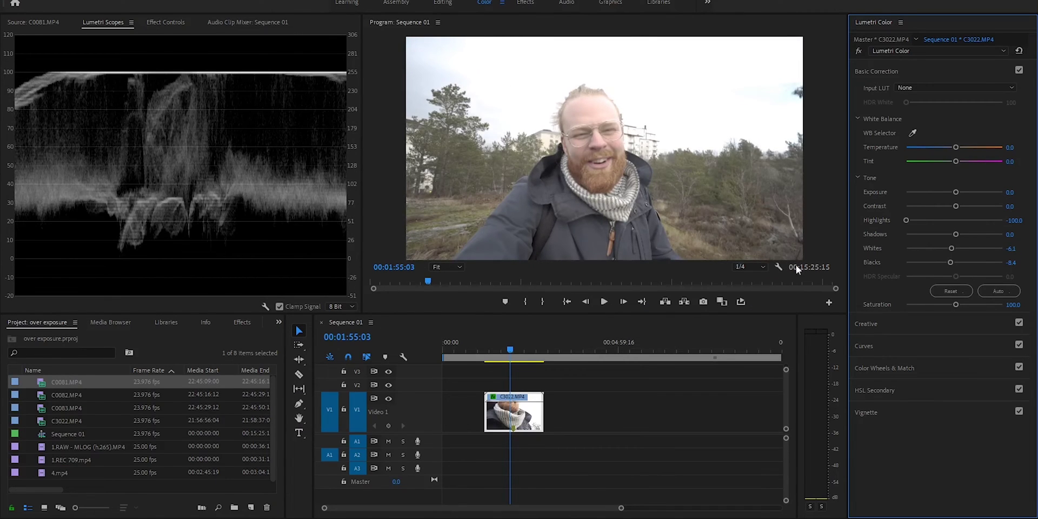
- Compare the C3022.MP4 clip with the Lumetri Color effect off and on, and return to the waveform scope
left_click_drag(516, 352, 507, 349)
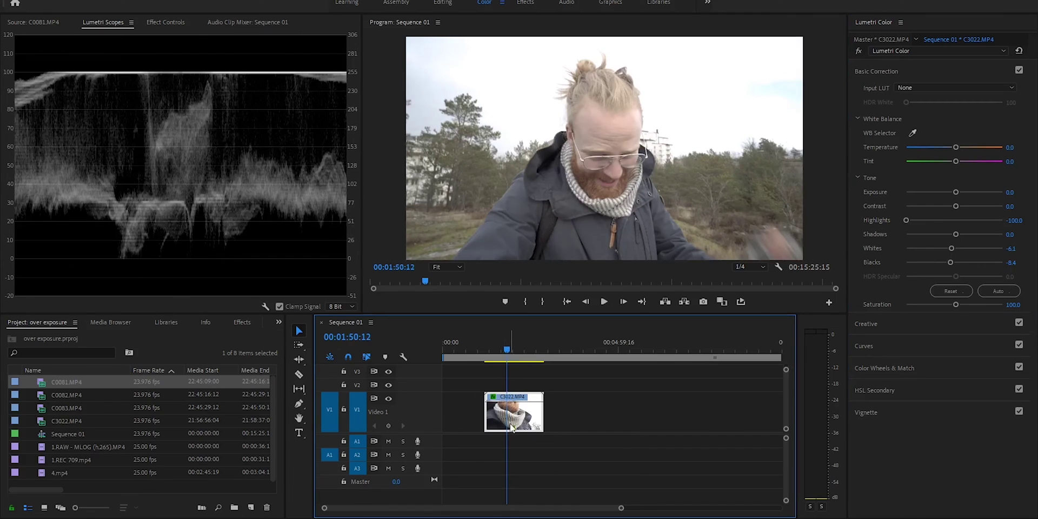
left_click(165, 22)
left_click(22, 210)
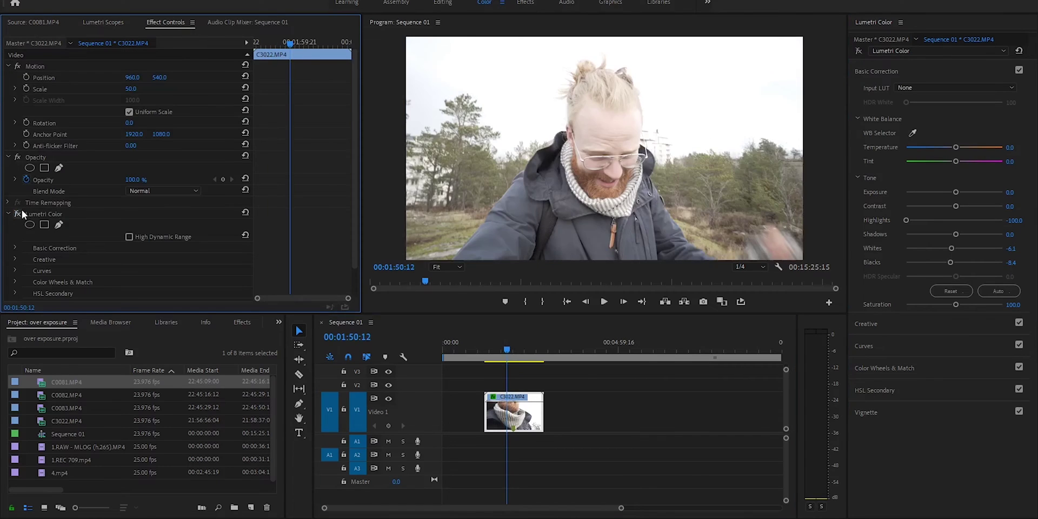
left_click(22, 210)
key("space")
left_click(105, 24)
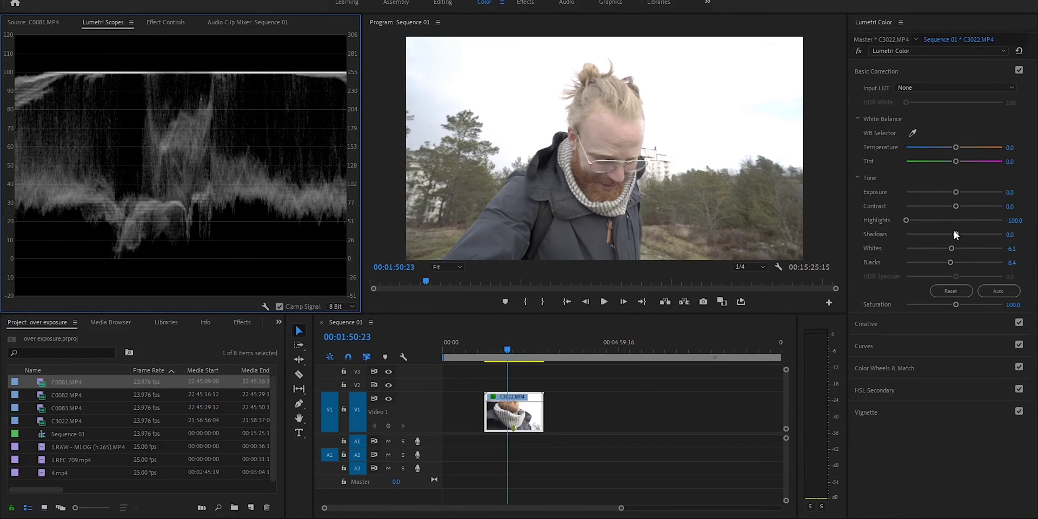
- Lower the clip's Shadows slightly, to about -11.7
left_click_drag(955, 235, 950, 235)
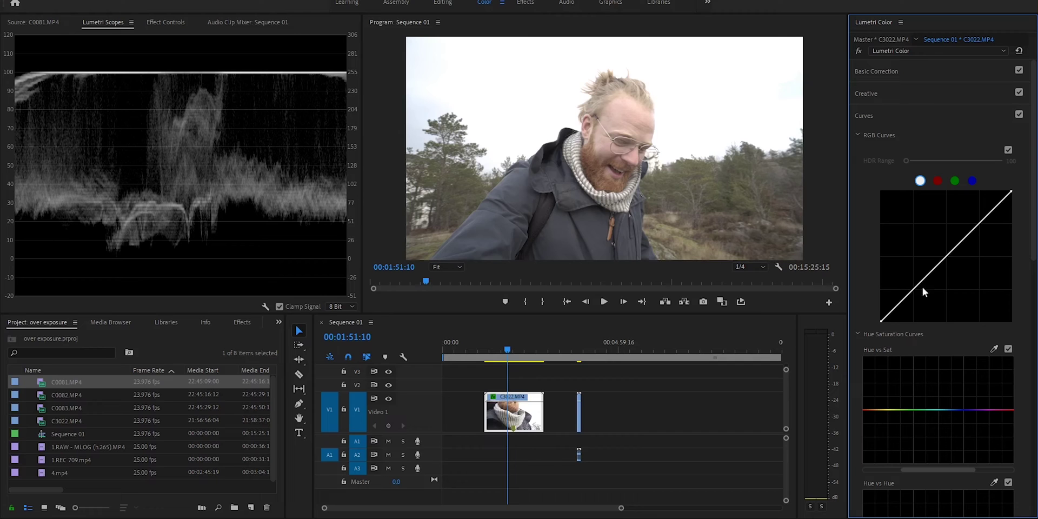
mouse_move(940, 258)
left_mouse_down()
mouse_move(935, 251)
mouse_move(949, 270)
left_mouse_up()
double_click(948, 269)
left_click(941, 262)
left_click(911, 292)
left_click_drag(911, 293, 909, 313)
double_click(920, 292)
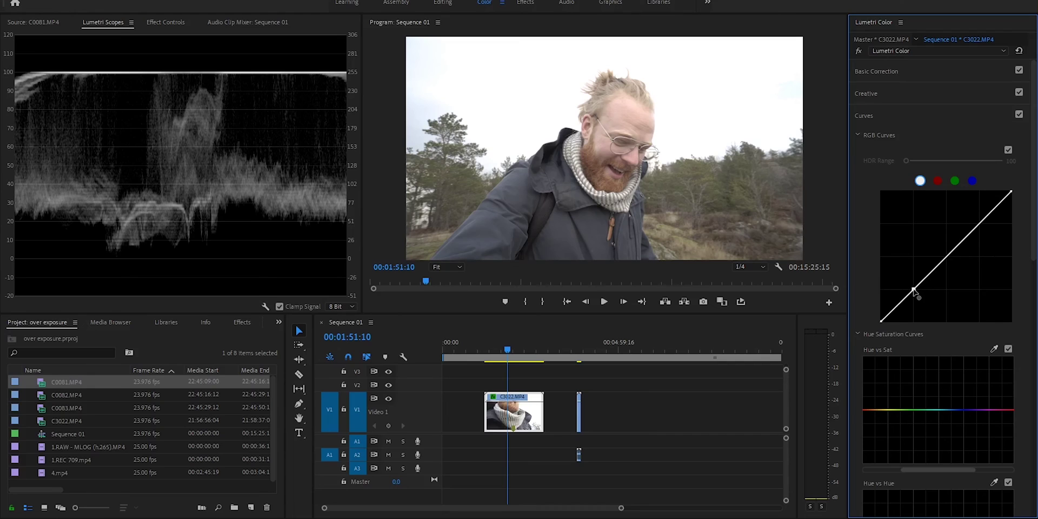
- Shape the white RGB curve with a lowered point in the shadows and an anchor point in the highlights
left_click_drag(914, 291, 913, 299)
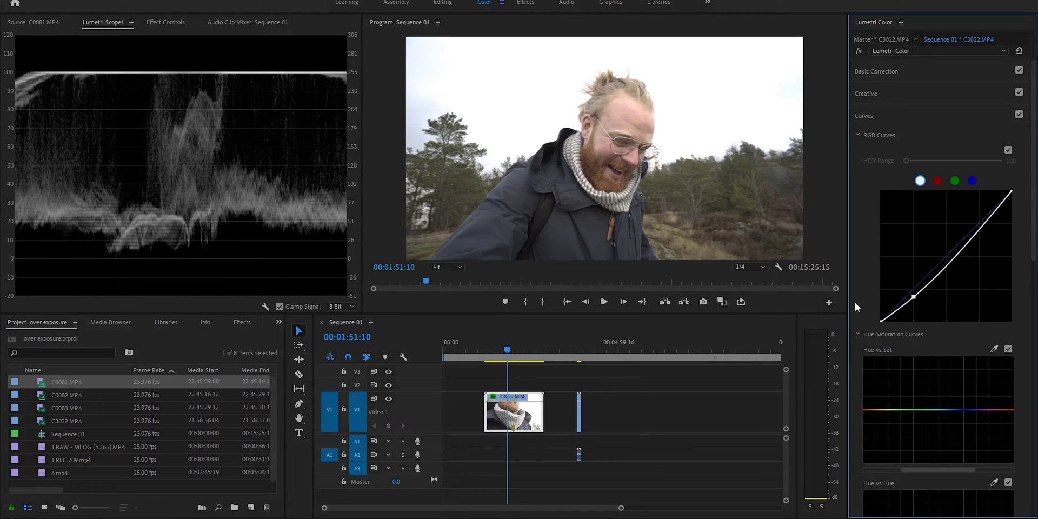
left_click_drag(914, 298, 915, 299)
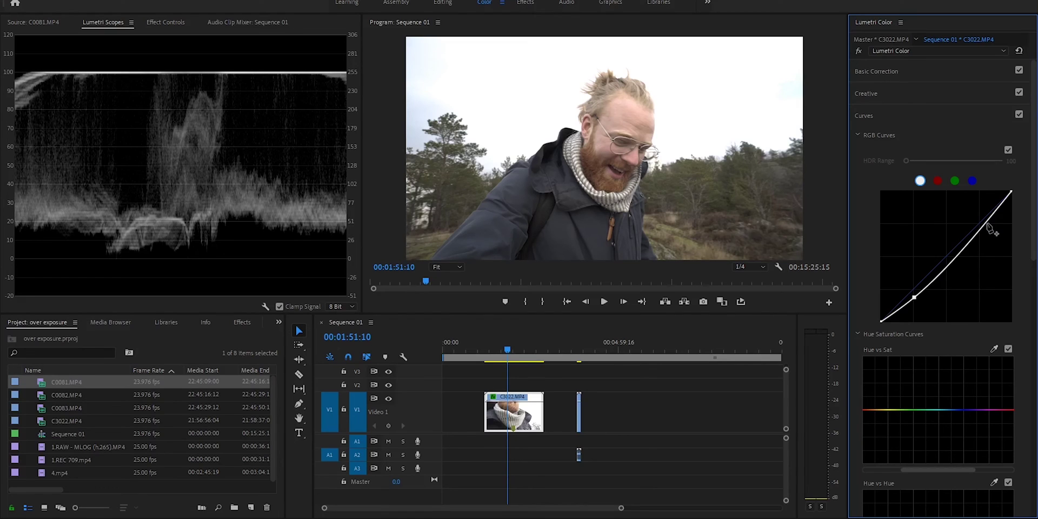
left_click(984, 224)
left_click_drag(984, 223, 983, 223)
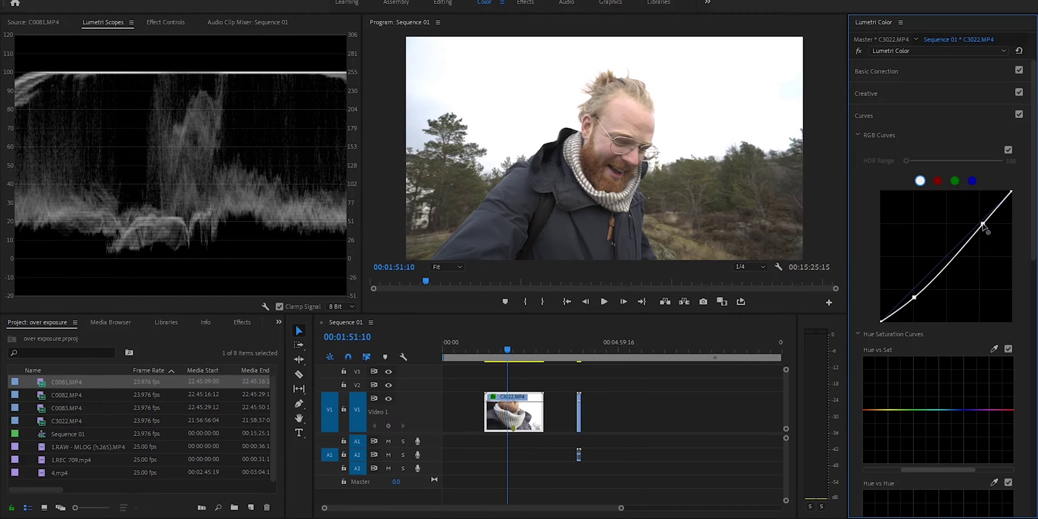
left_click_drag(982, 224, 984, 226)
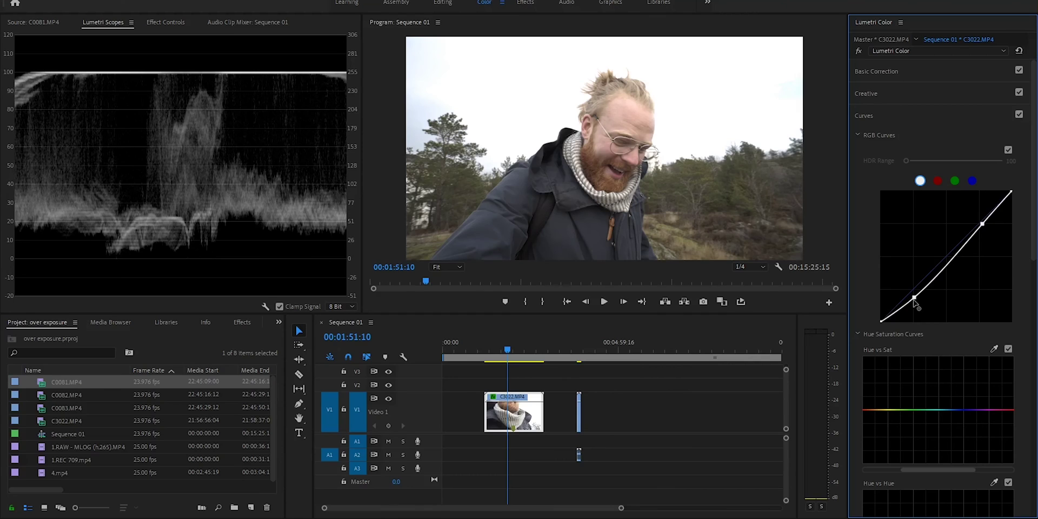
mouse_move(914, 299)
left_mouse_down()
mouse_move(892, 321)
mouse_move(913, 306)
left_mouse_up()
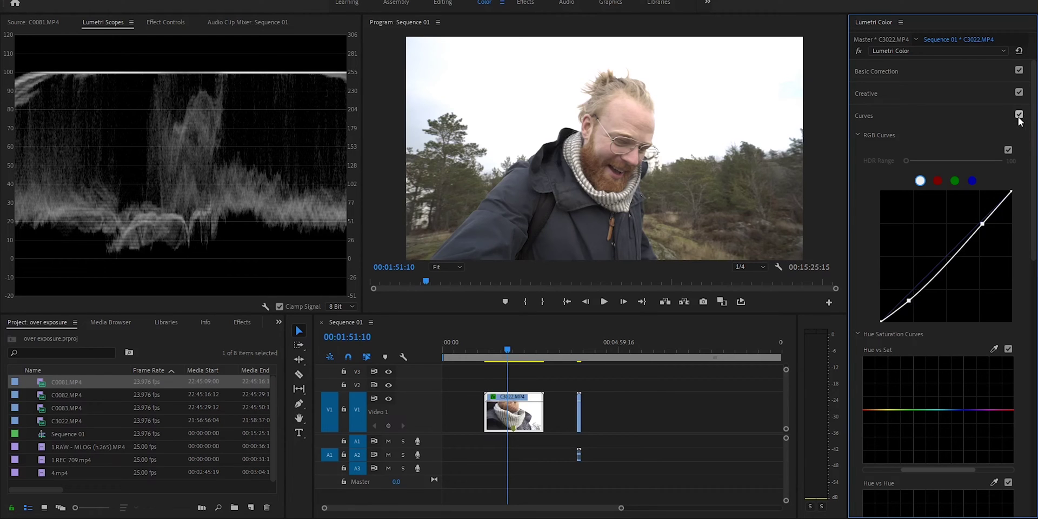
- Review the clip around 00:01:56:23 and set its Whites in Basic Correction to about -7.3
key("space")
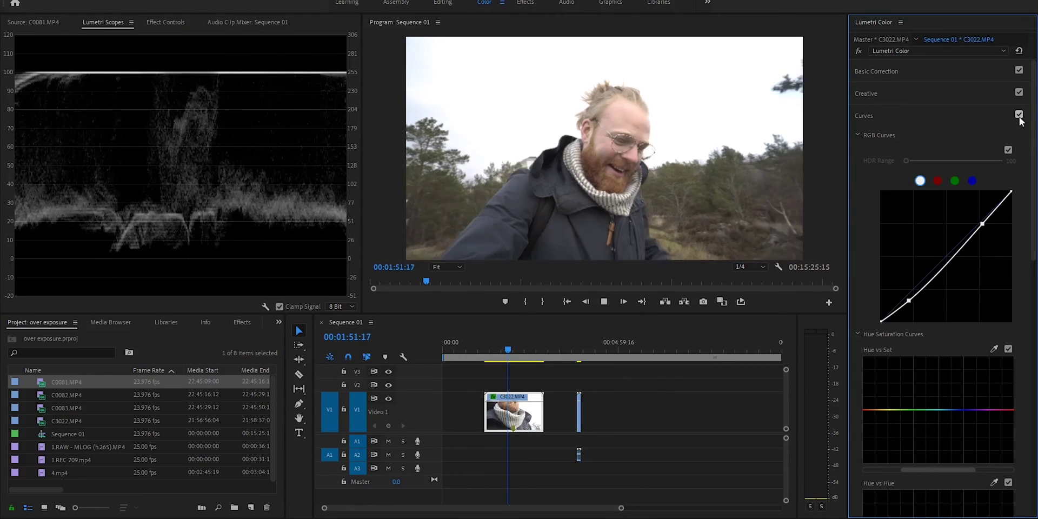
left_click(510, 348)
left_click_drag(510, 348, 513, 348)
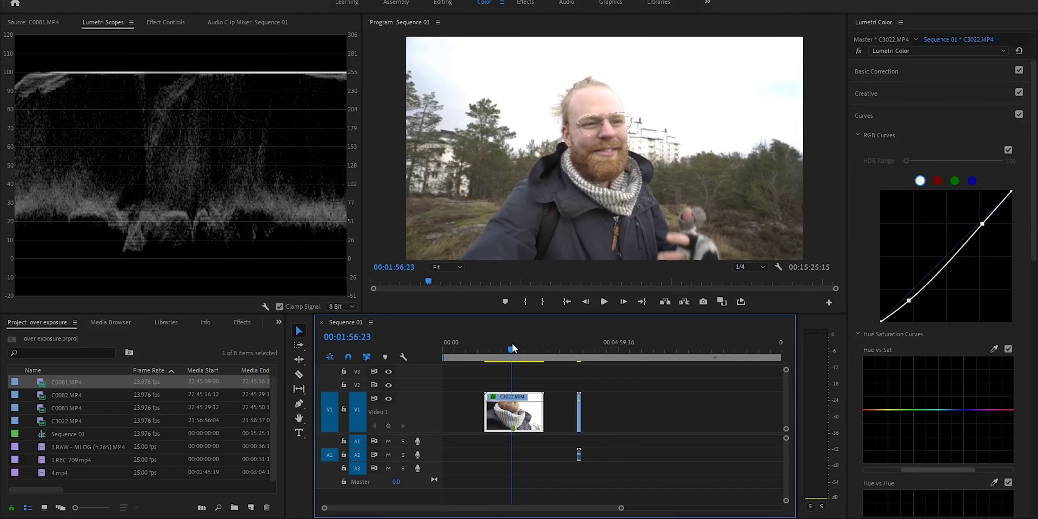
left_click(876, 72)
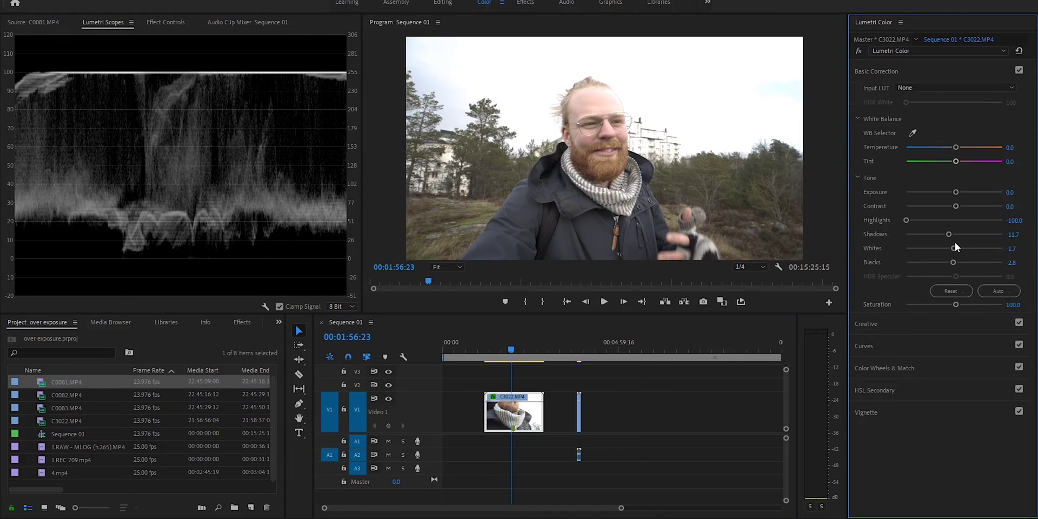
left_click_drag(952, 248, 951, 248)
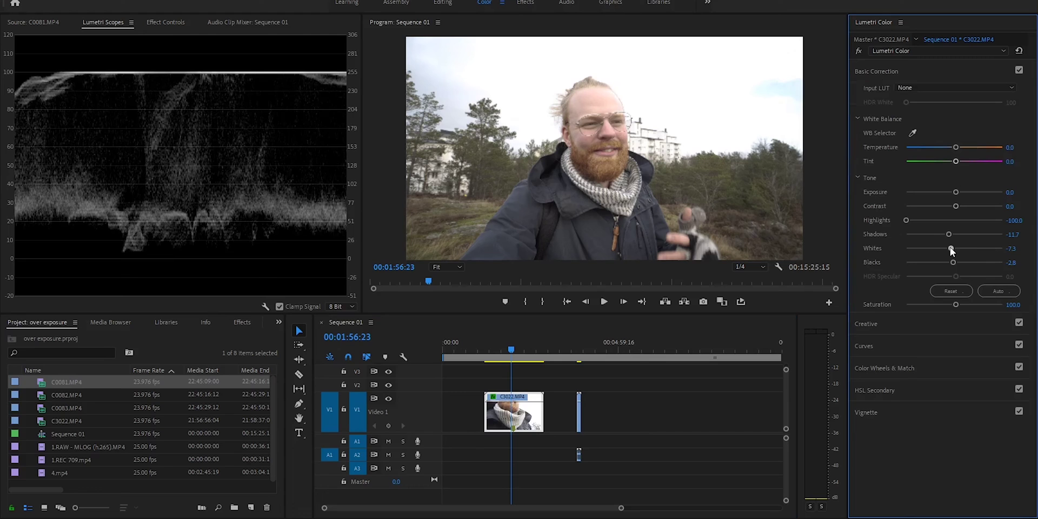
- Compare the frame at 00:01:45:22 with Lumetri Color off and on, and play the clip briefly
left_click(506, 348)
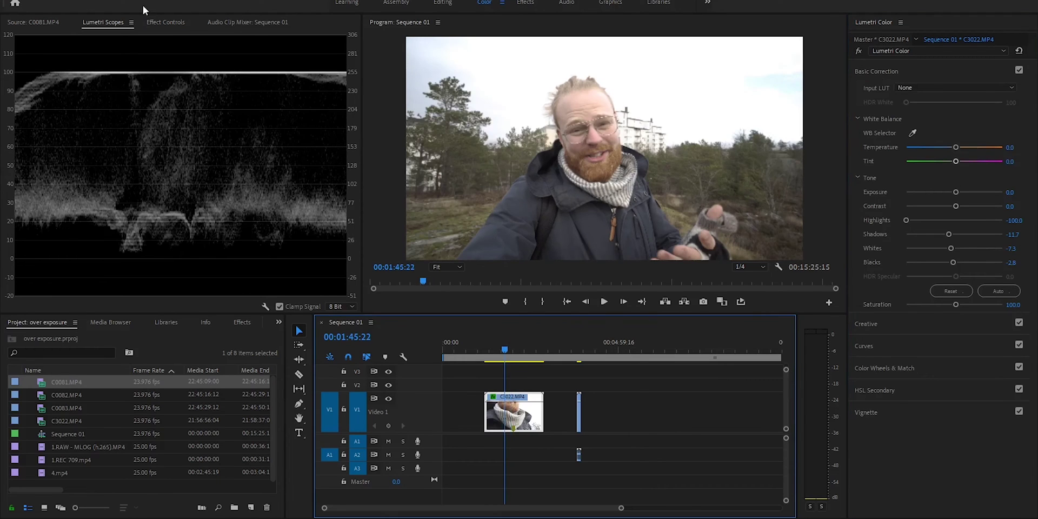
left_click(163, 22)
left_click(16, 214)
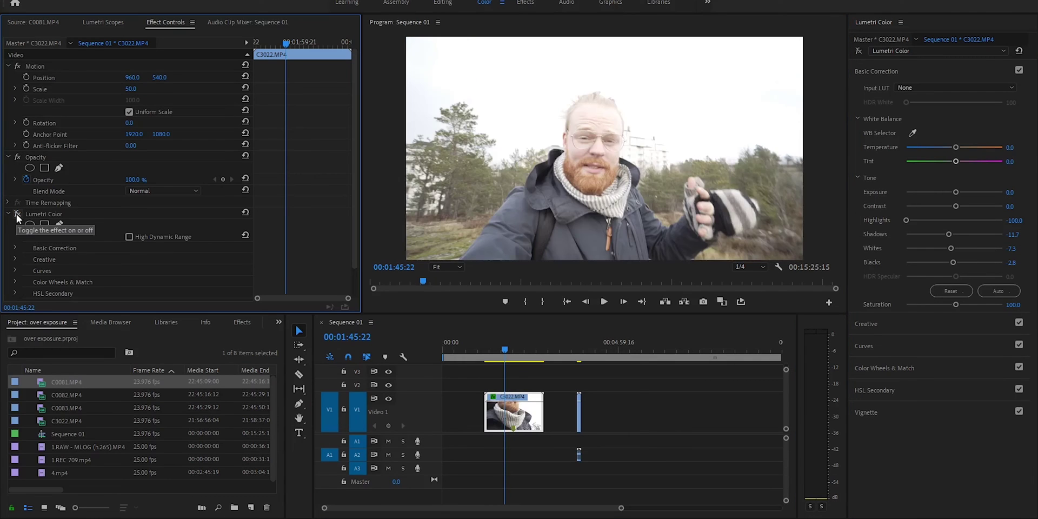
left_click(16, 214)
key("space")
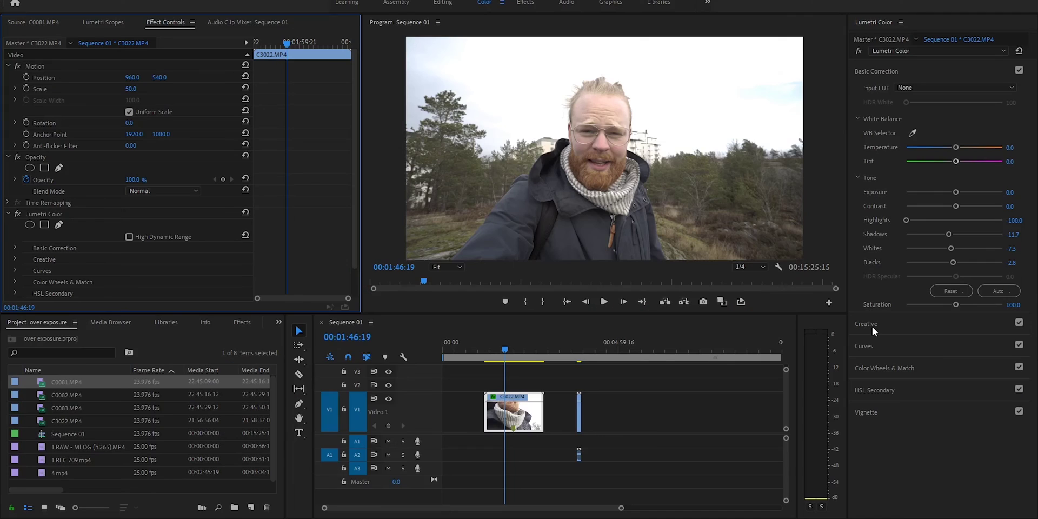
- Set the Saturation in the Creative adjustments to 125 and play a short stretch of the clip
left_click(871, 324)
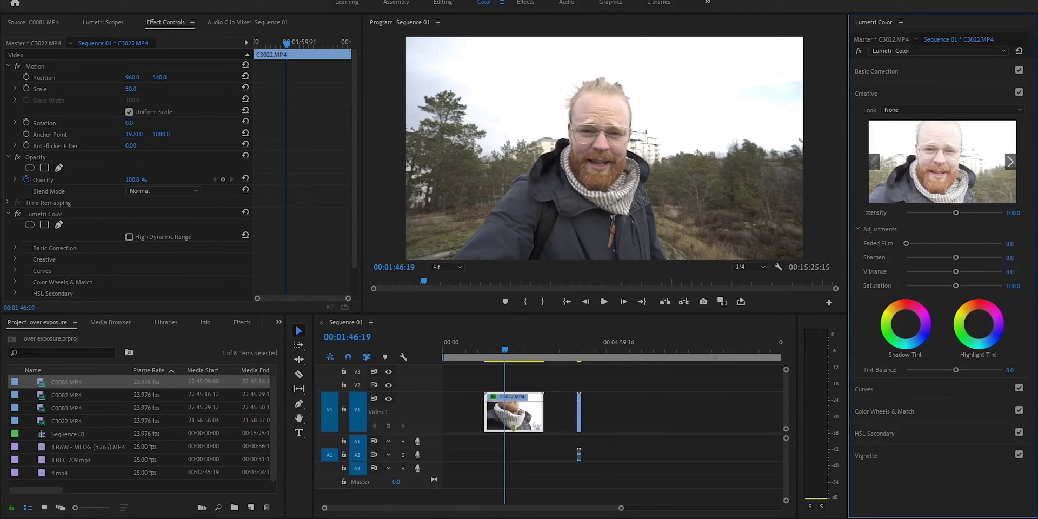
left_click(1016, 286)
type("12")
key("Return")
key("space")
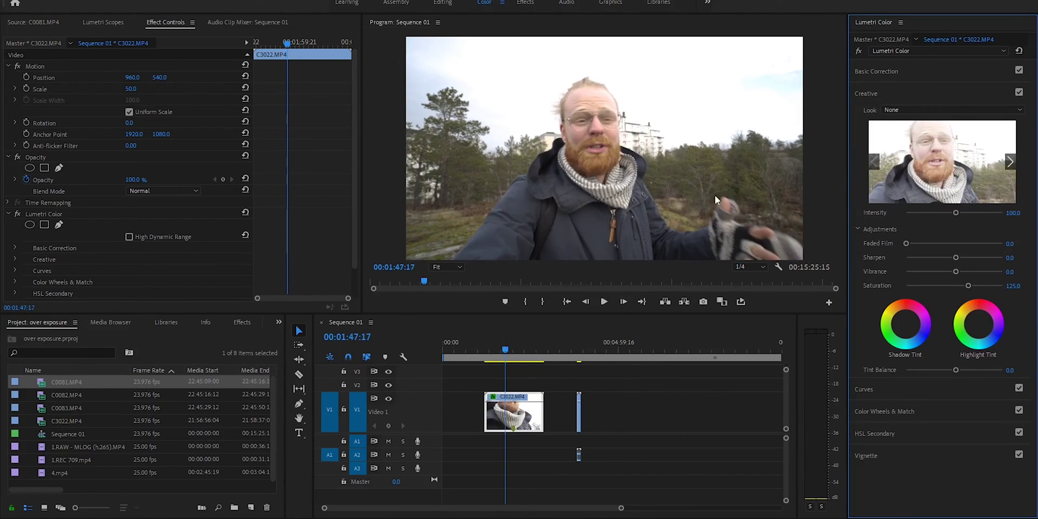
- Set the Contrast in the Basic Correction tone settings to 40
left_click(880, 69)
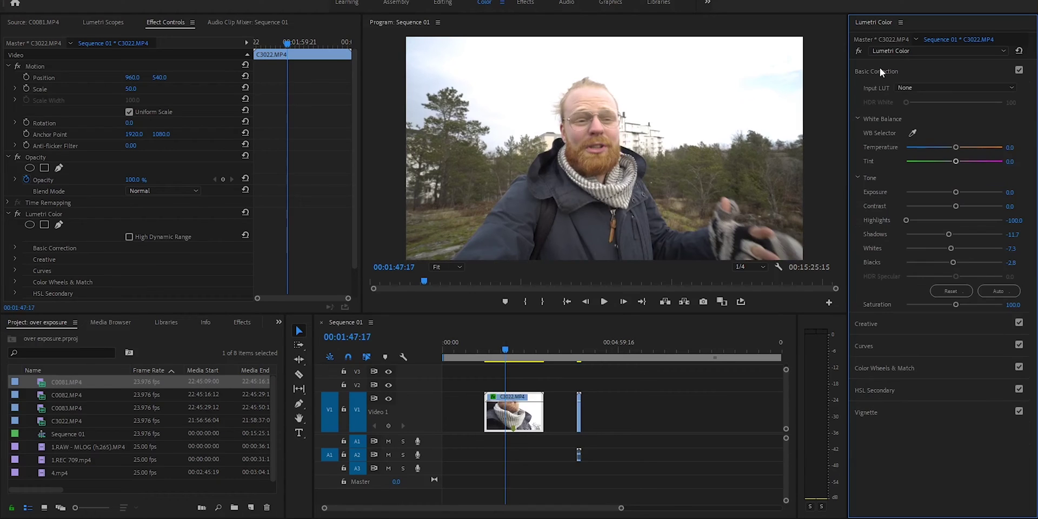
left_click(1020, 206)
type("40")
key("Return")
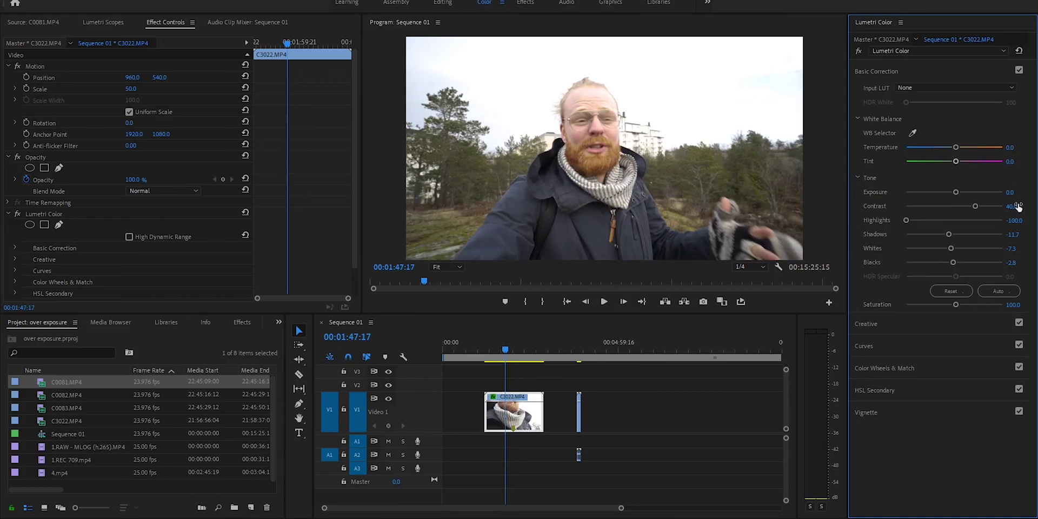
- Set the Contrast in the Basic Correction tone settings to 25
left_click(1011, 206)
type("25")
key("Return")
- At about 00:01:30:12 in the clip, lower the Shadows to about -24.0 and the Whites to about -10.6
left_click(495, 349)
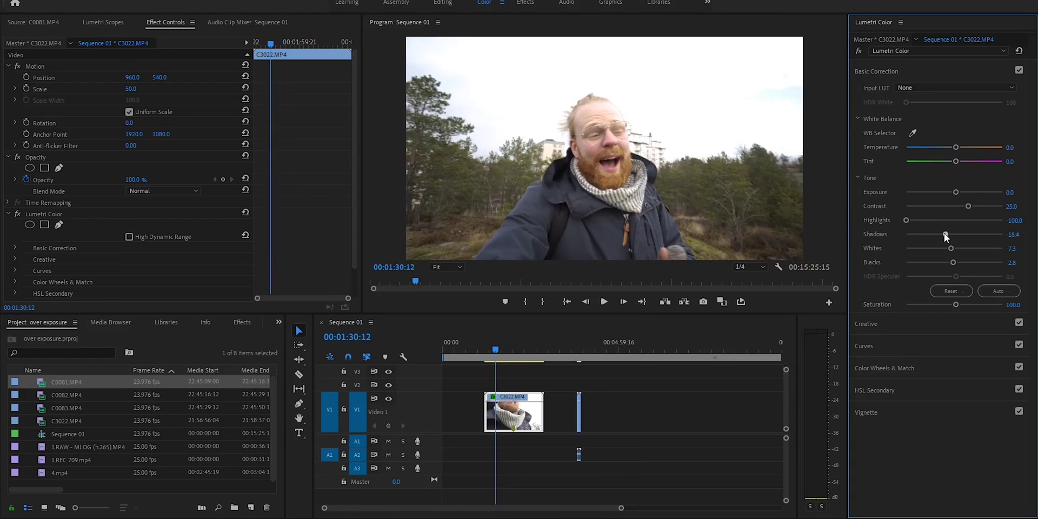
left_click_drag(945, 236, 943, 237)
left_click_drag(952, 249, 950, 249)
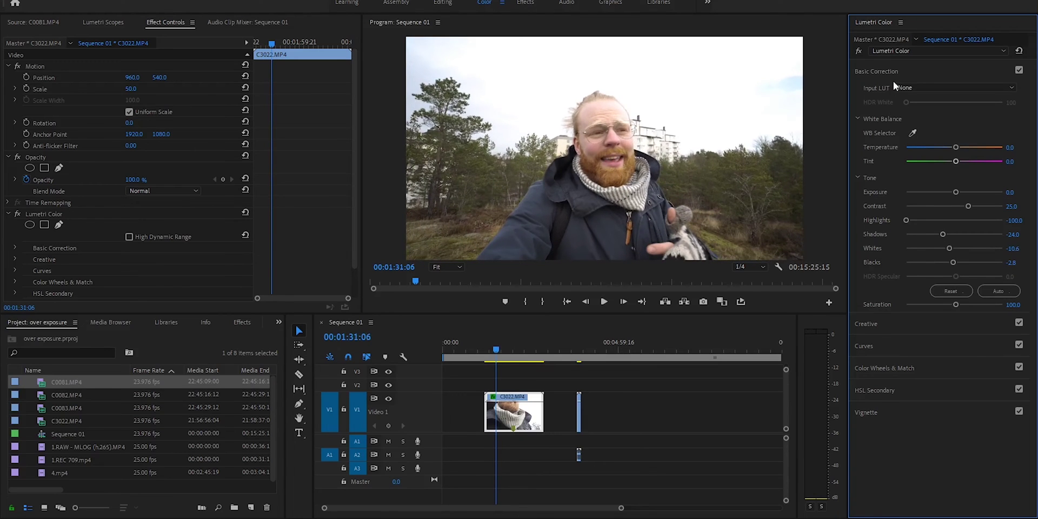
- Set the Vibrance in the Creative adjustments to 15
left_click(878, 322)
left_click(1009, 272)
type("15")
key("Return")
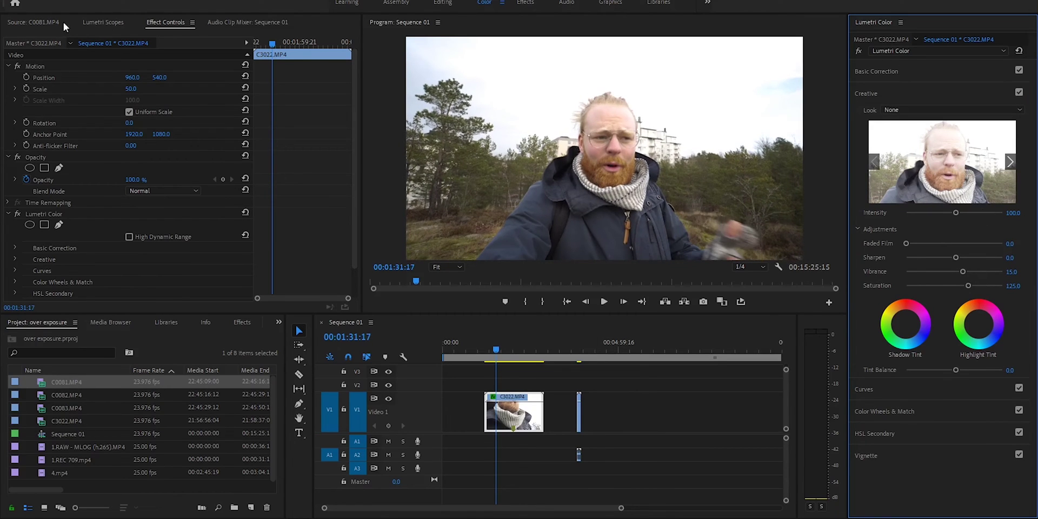
- Compare the frame with Lumetri Color off and on, and check the waveform in Lumetri Scopes while playing the clip briefly
left_click(17, 214)
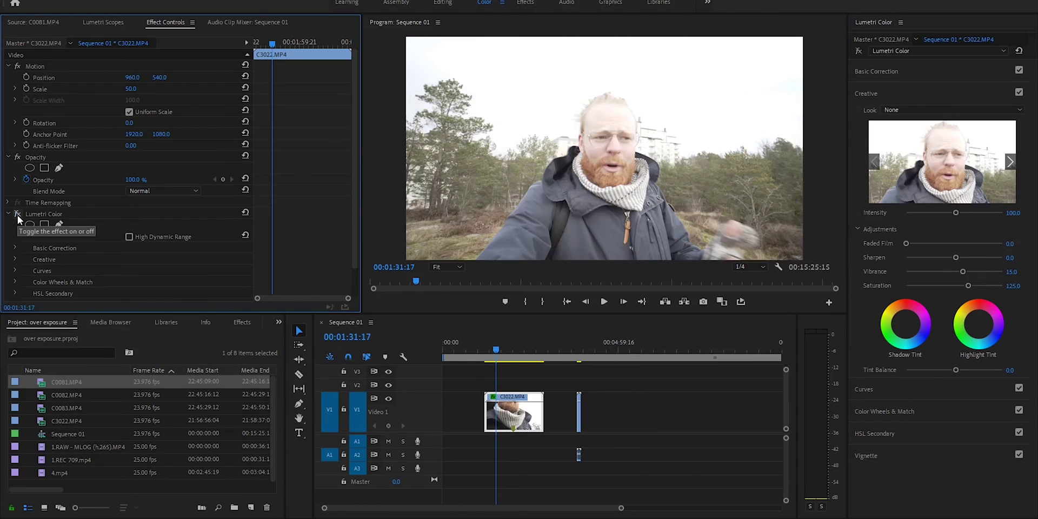
left_click(17, 215)
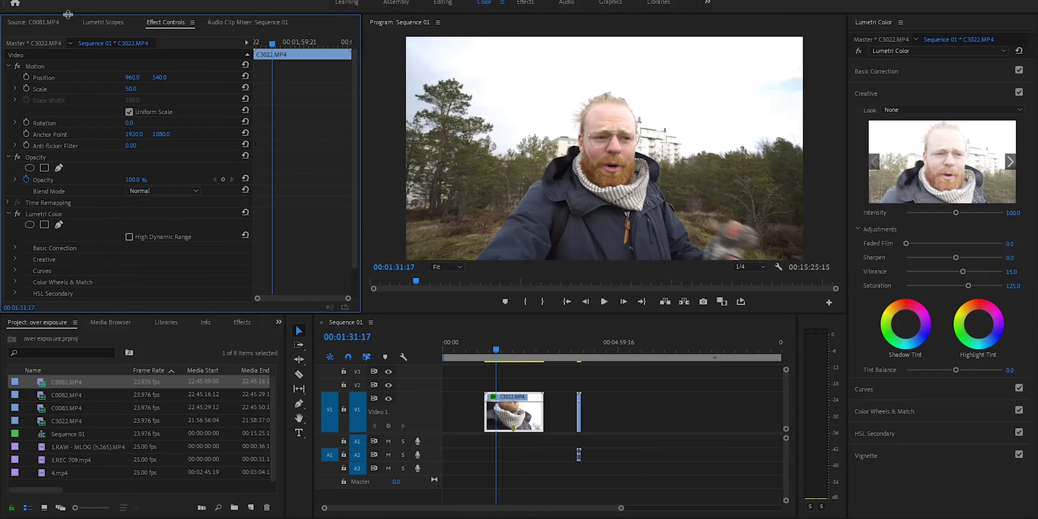
left_click(53, 26)
left_click(124, 20)
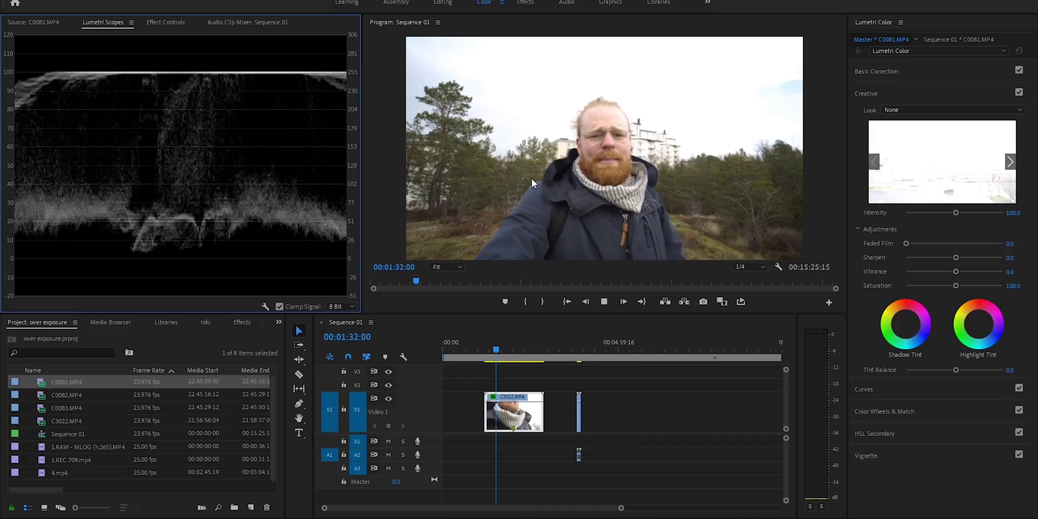
key("space")
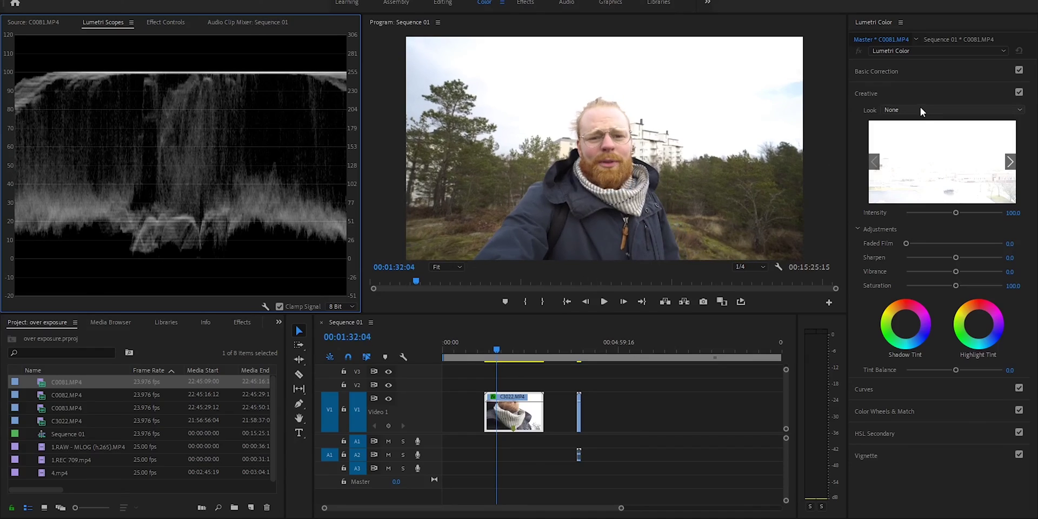
- Apply the Stockholm Syndrom look to clip C3022.MP4 at an intensity of about 39 and compare the frame with Creative off and on
left_click(921, 107)
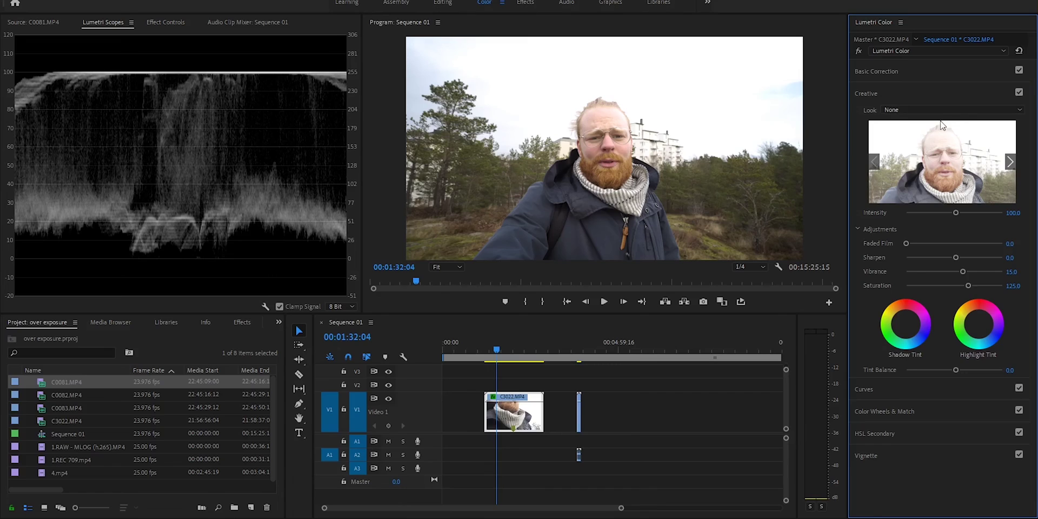
left_click(936, 110)
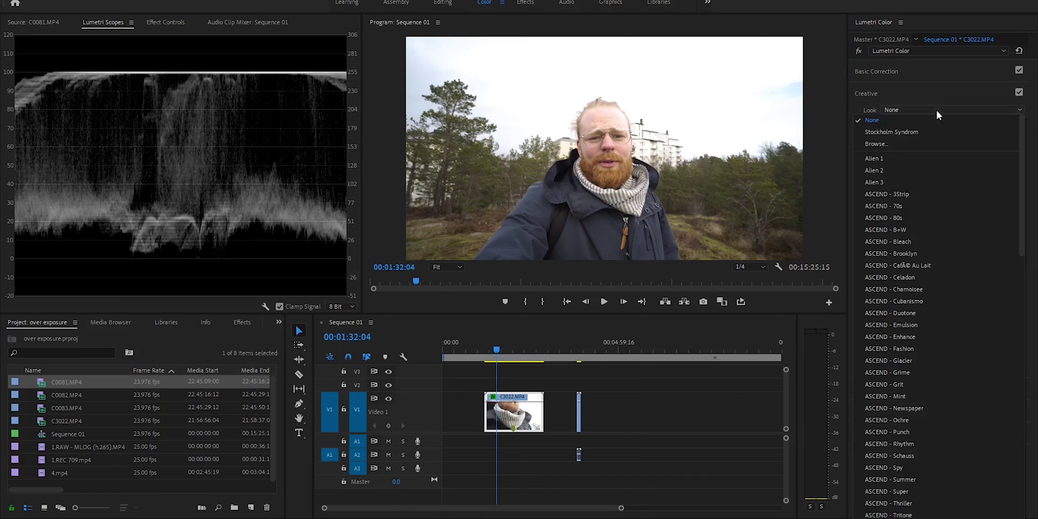
left_click(897, 131)
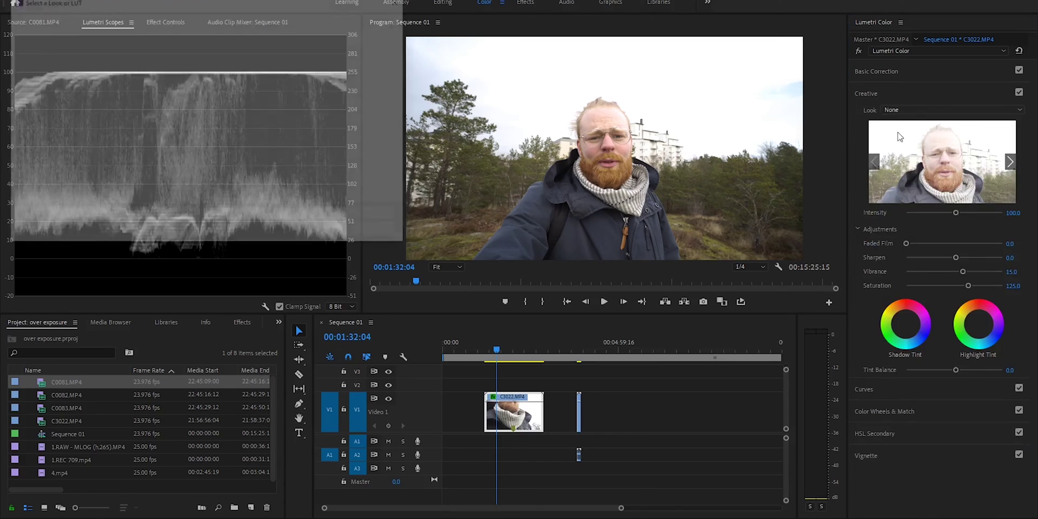
left_click(187, 157)
double_click(186, 157)
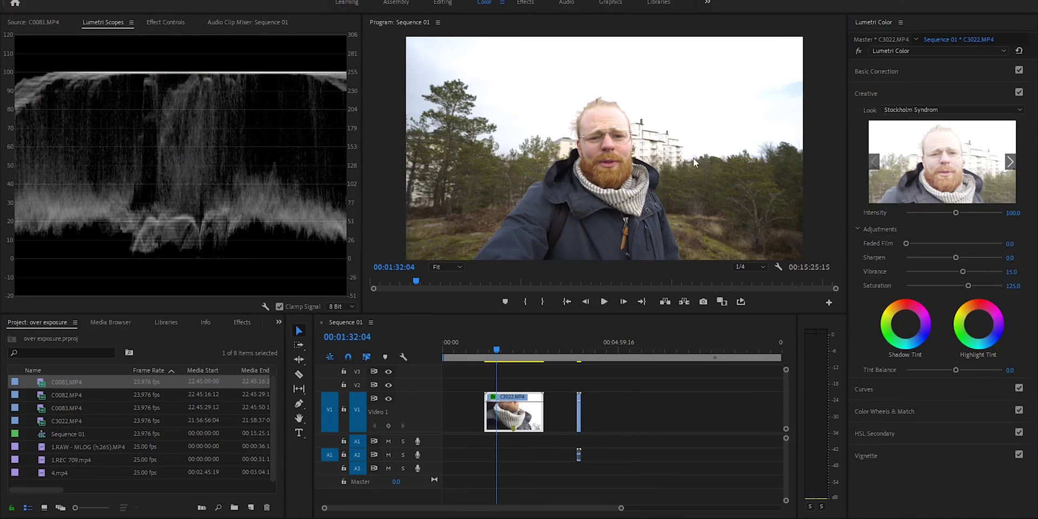
mouse_move(934, 214)
left_mouse_down()
mouse_move(920, 216)
mouse_move(961, 213)
mouse_move(916, 215)
mouse_move(925, 213)
left_mouse_up()
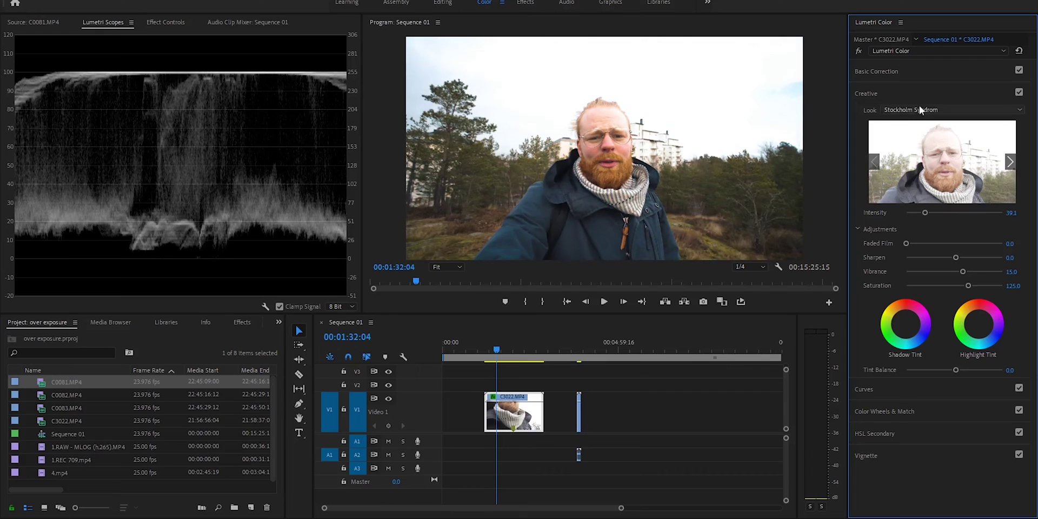
left_click(1019, 93)
left_click(1019, 93)
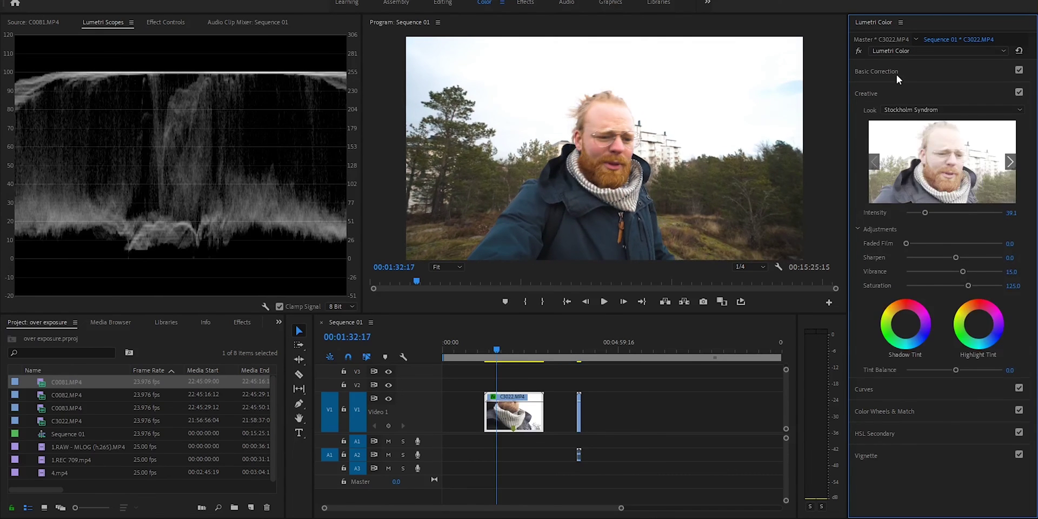
- Enter a negative Temperature value in the Basic Correction white balance
left_click(896, 75)
left_click(1016, 147)
type("-1")
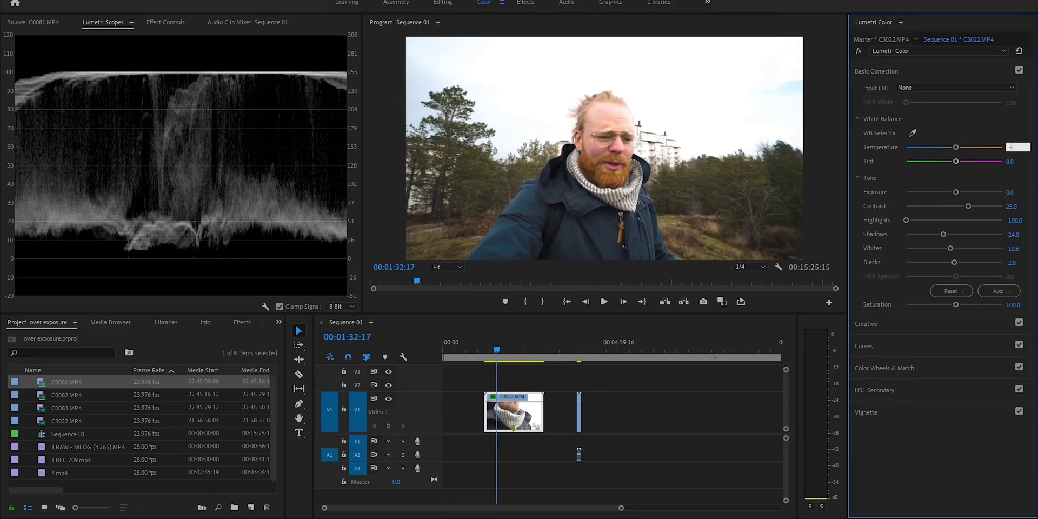